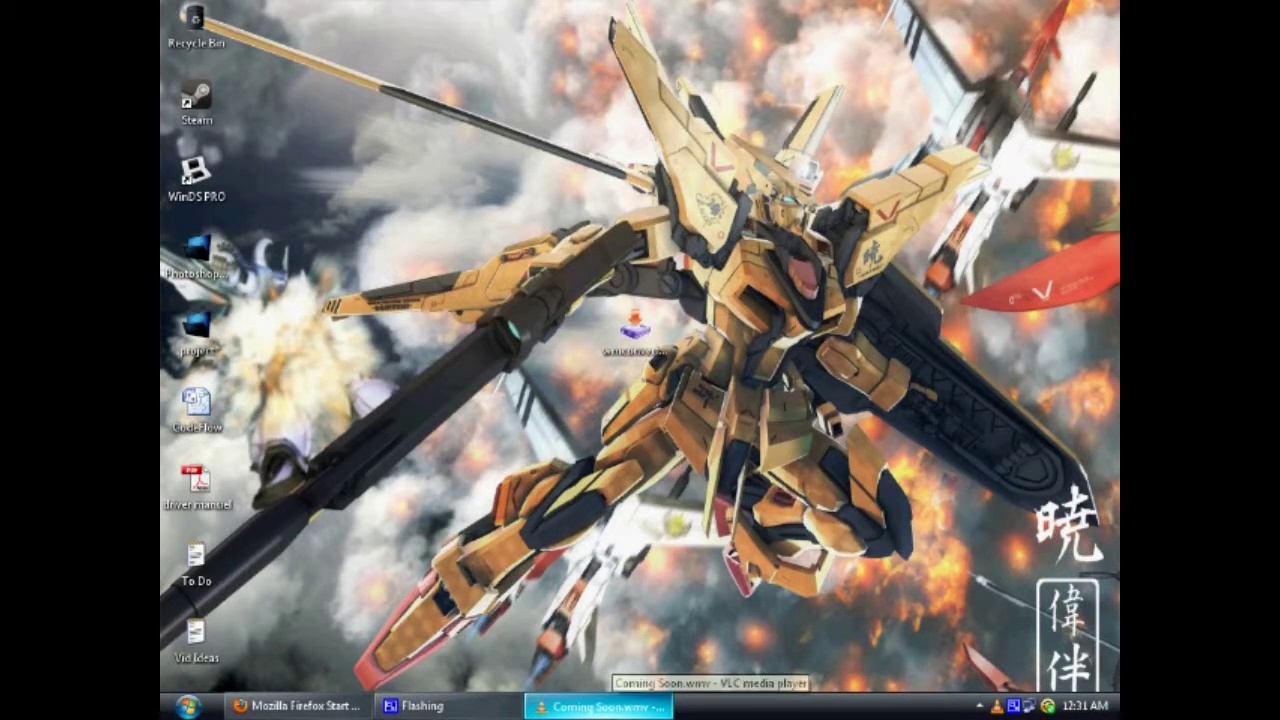
- Restore the 'Coming Soon.wmv - VLC media player' window from the taskbar
click(598, 706)
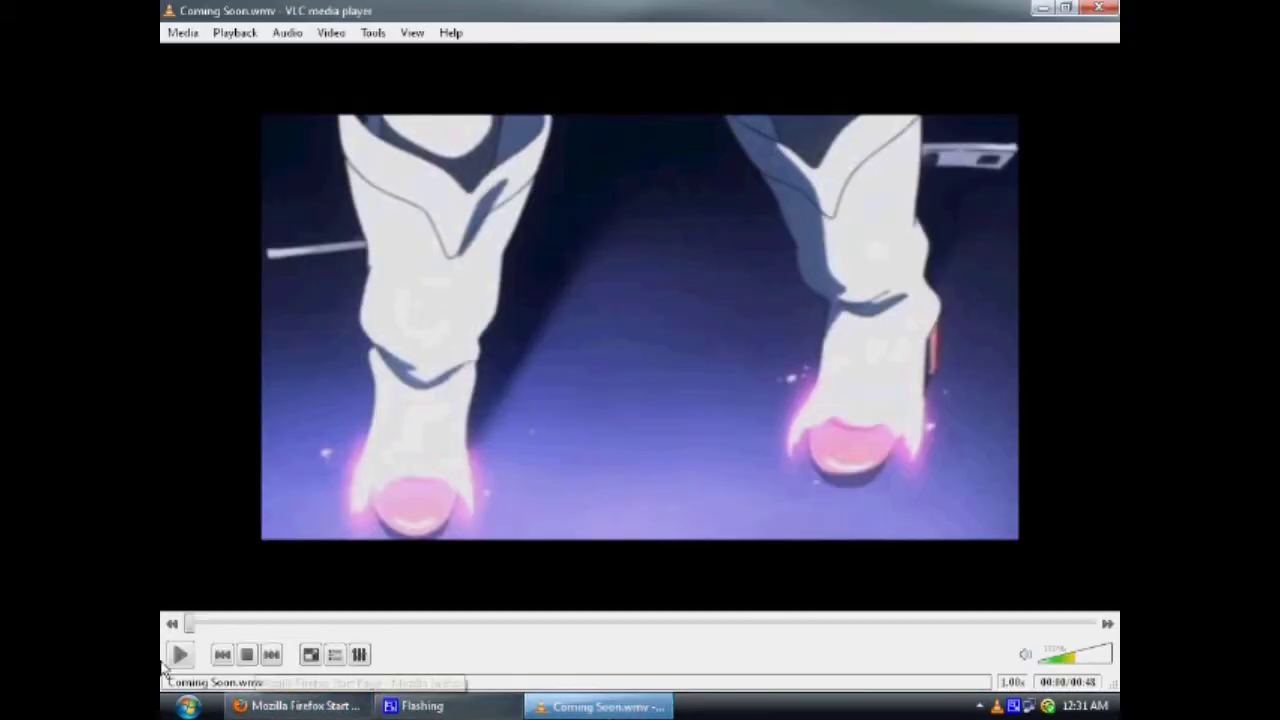
- Play about eleven seconds of the Coming Soon.wmv clip, then close VLC
click(180, 655)
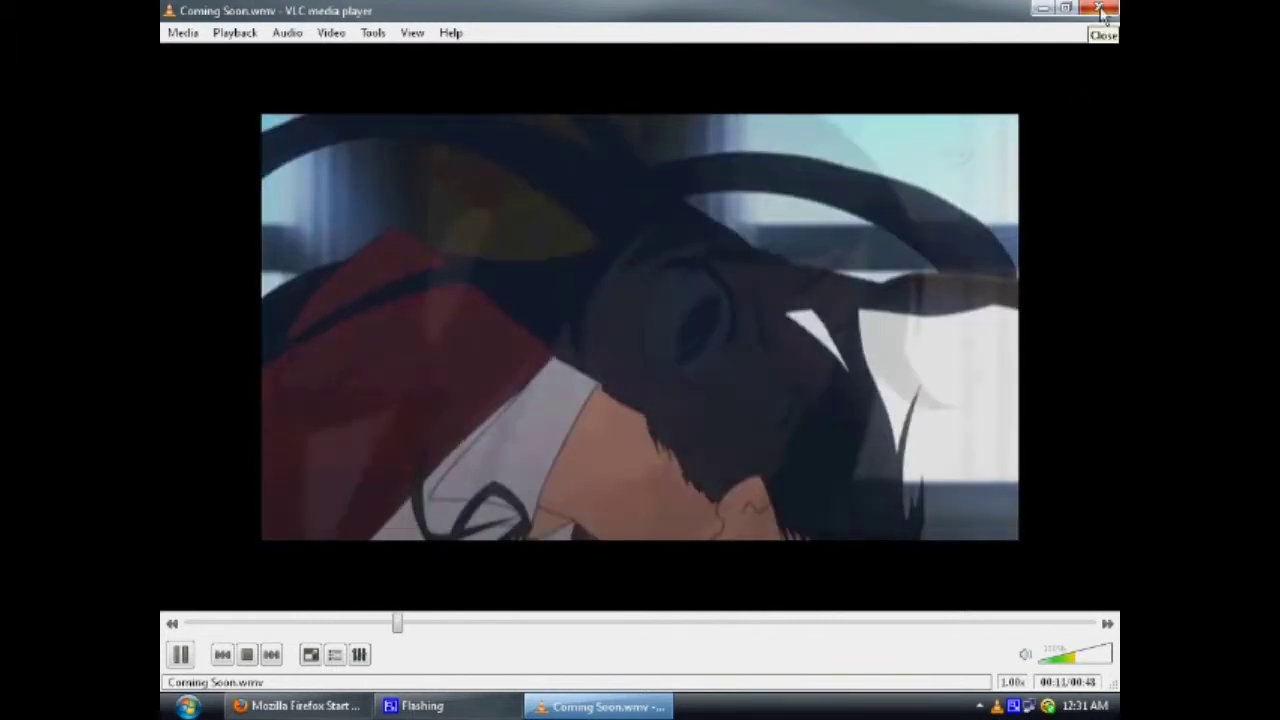
click(1100, 9)
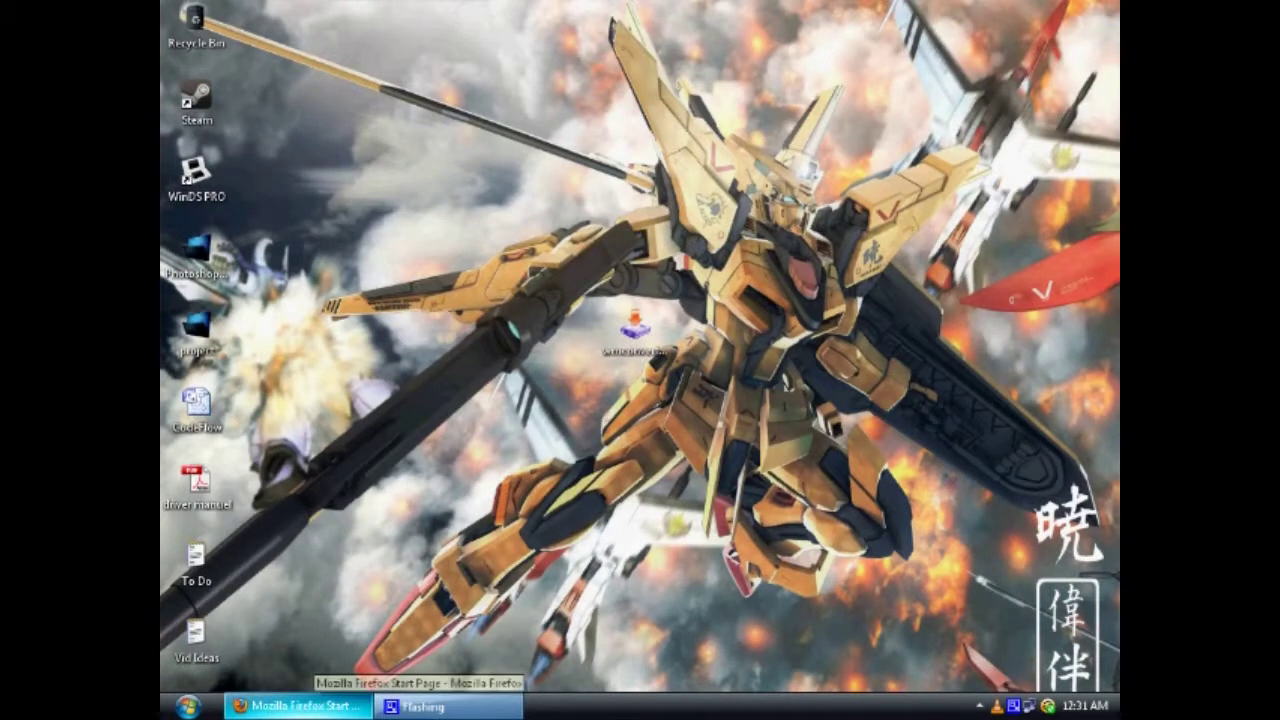
- Restore Firefox and go to download.com
click(298, 706)
click(824, 60)
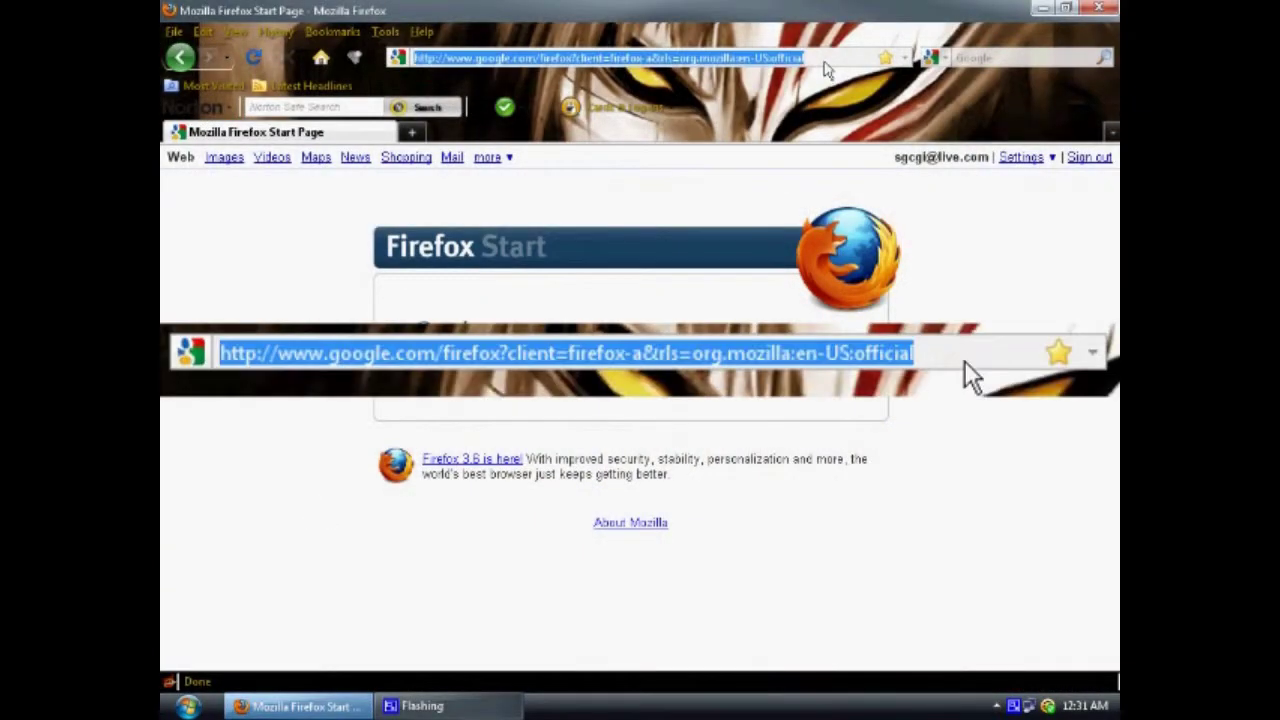
text(d)
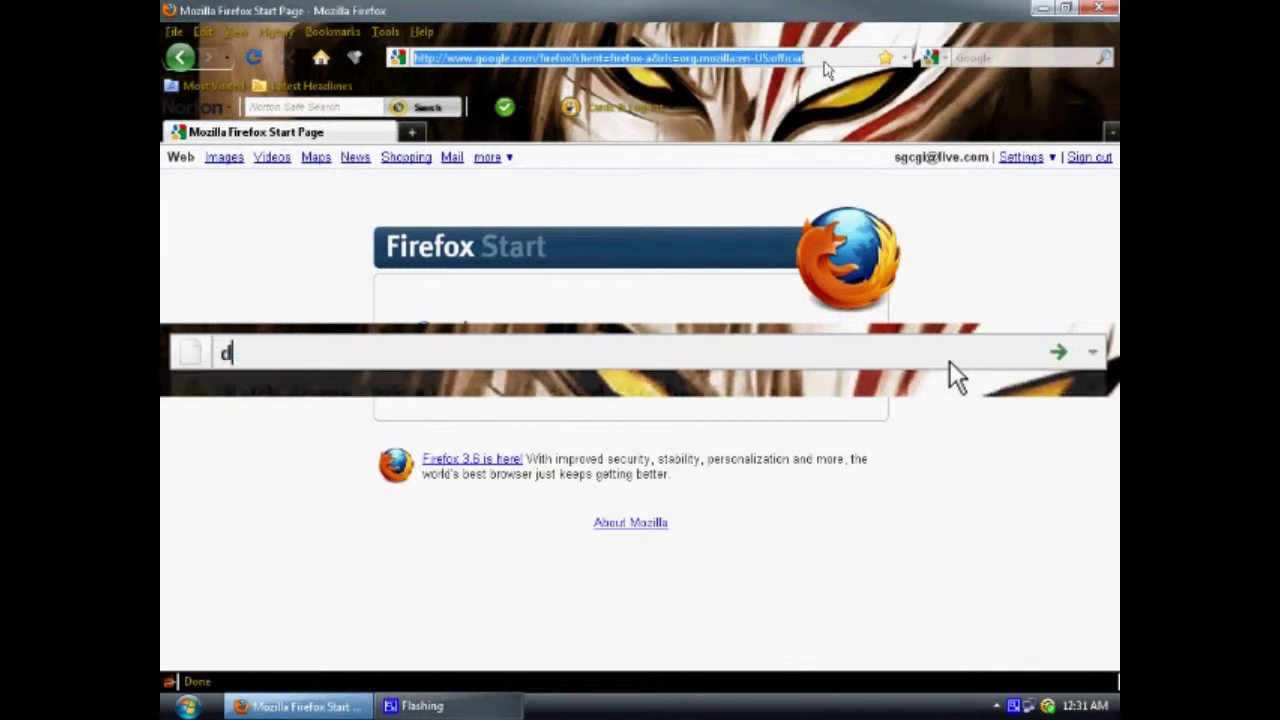
text(ownload.c)
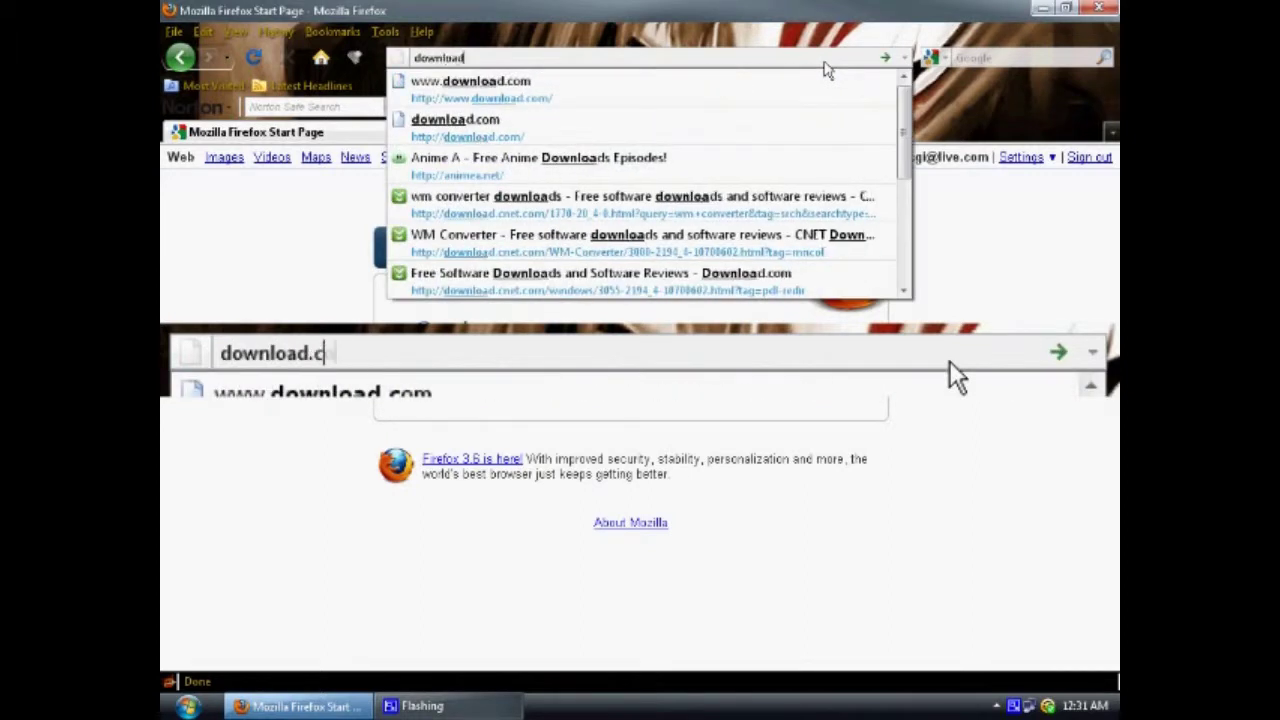
text(om)
key(Return)
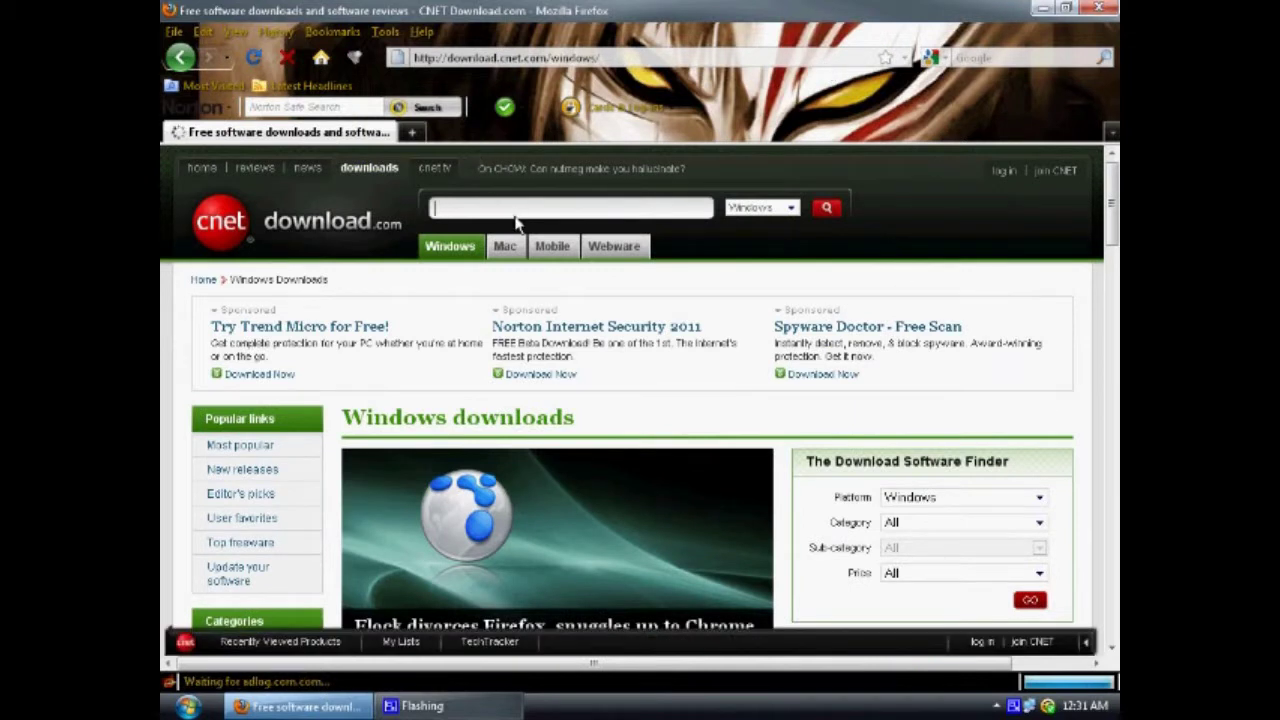
- Search the site for 'wm converter' and open the WM Converter result
click(515, 222)
text(wm )
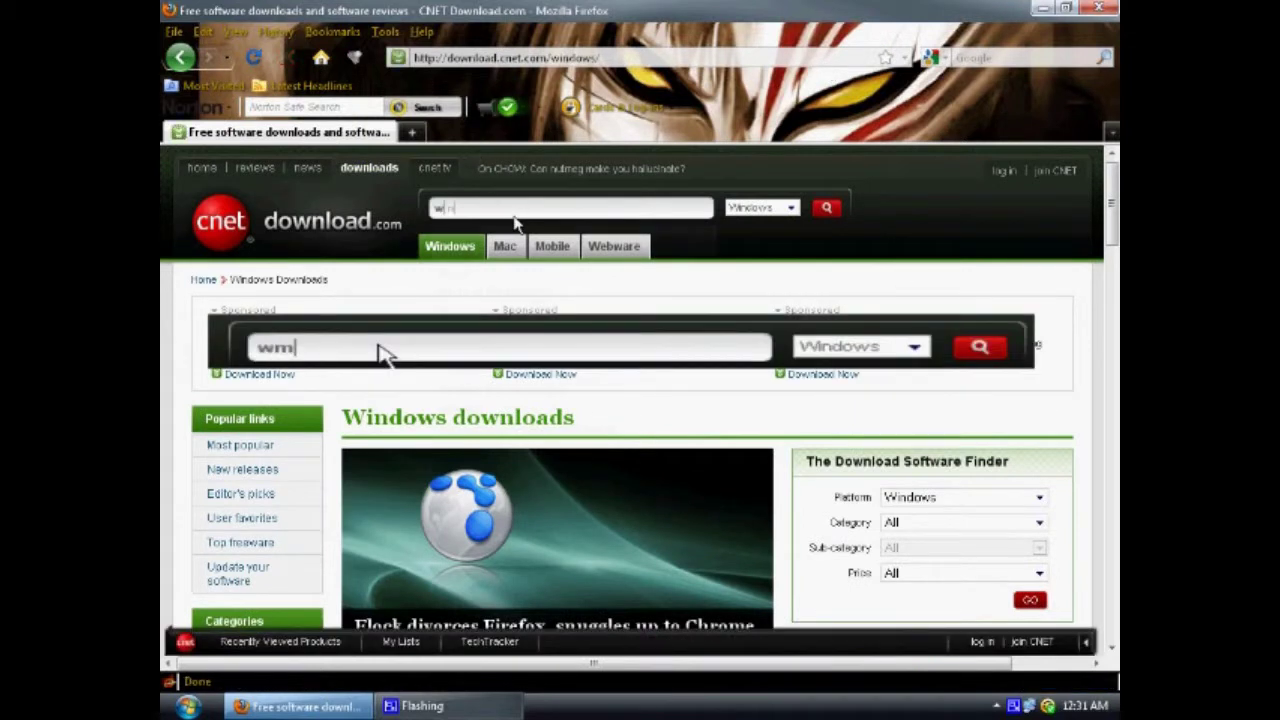
text(con)
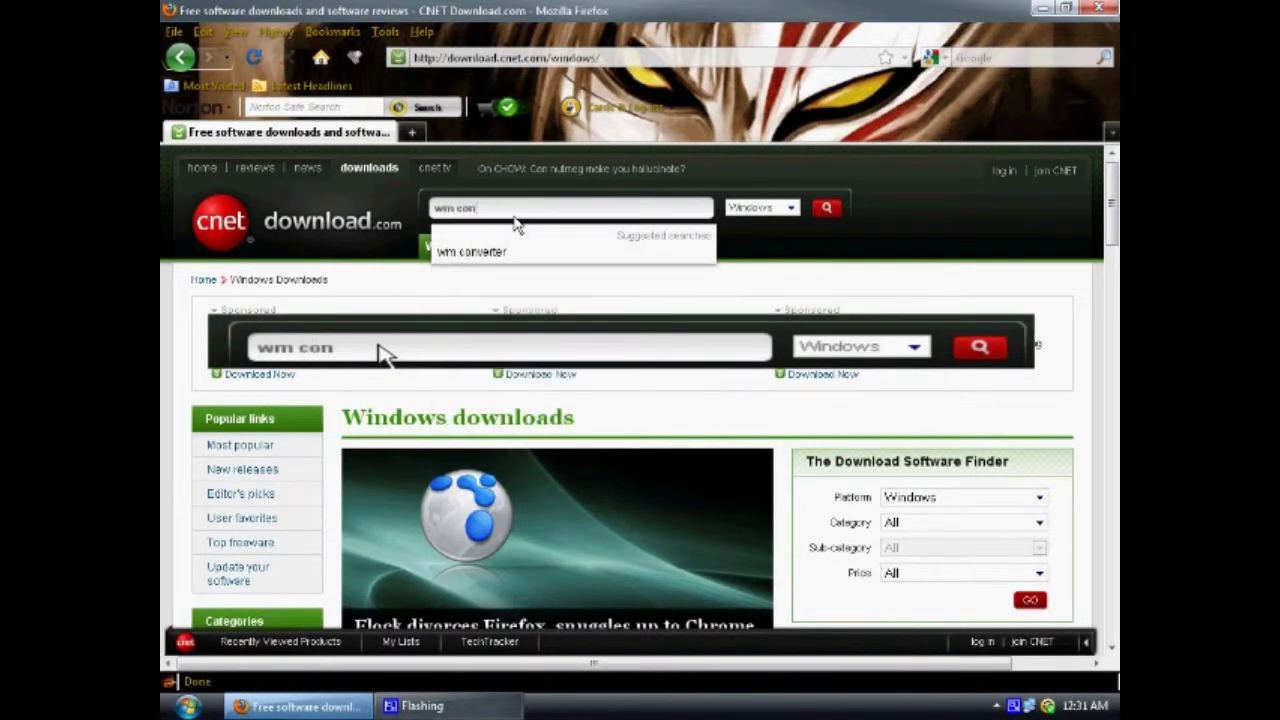
text(verter)
key(Return)
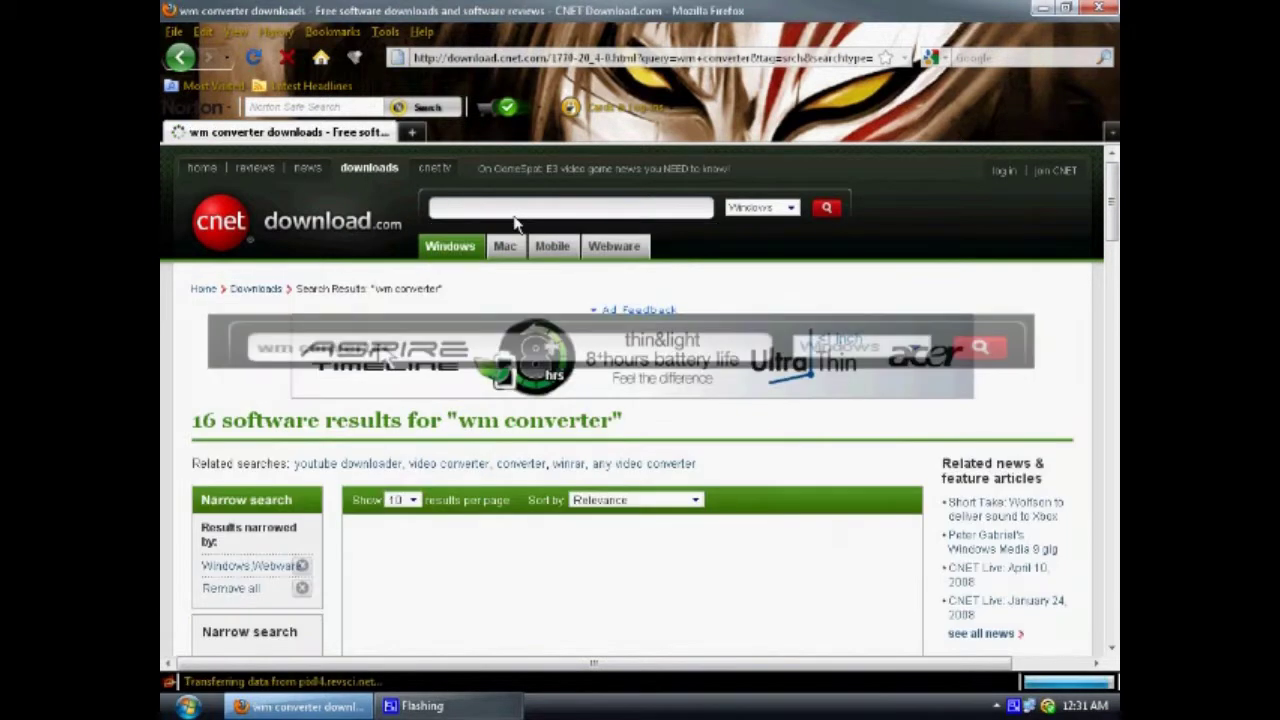
scroll(418, 375, down, 2)
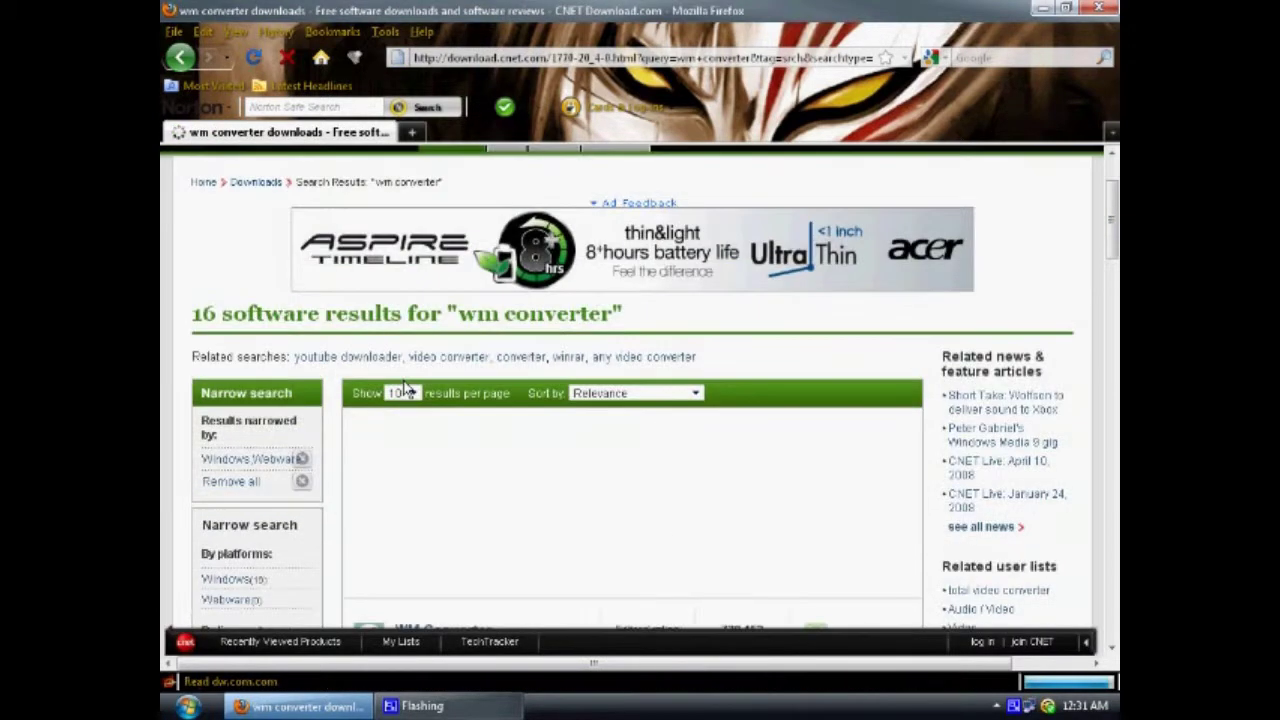
scroll(415, 377, down, 4)
scroll(410, 379, down, 2)
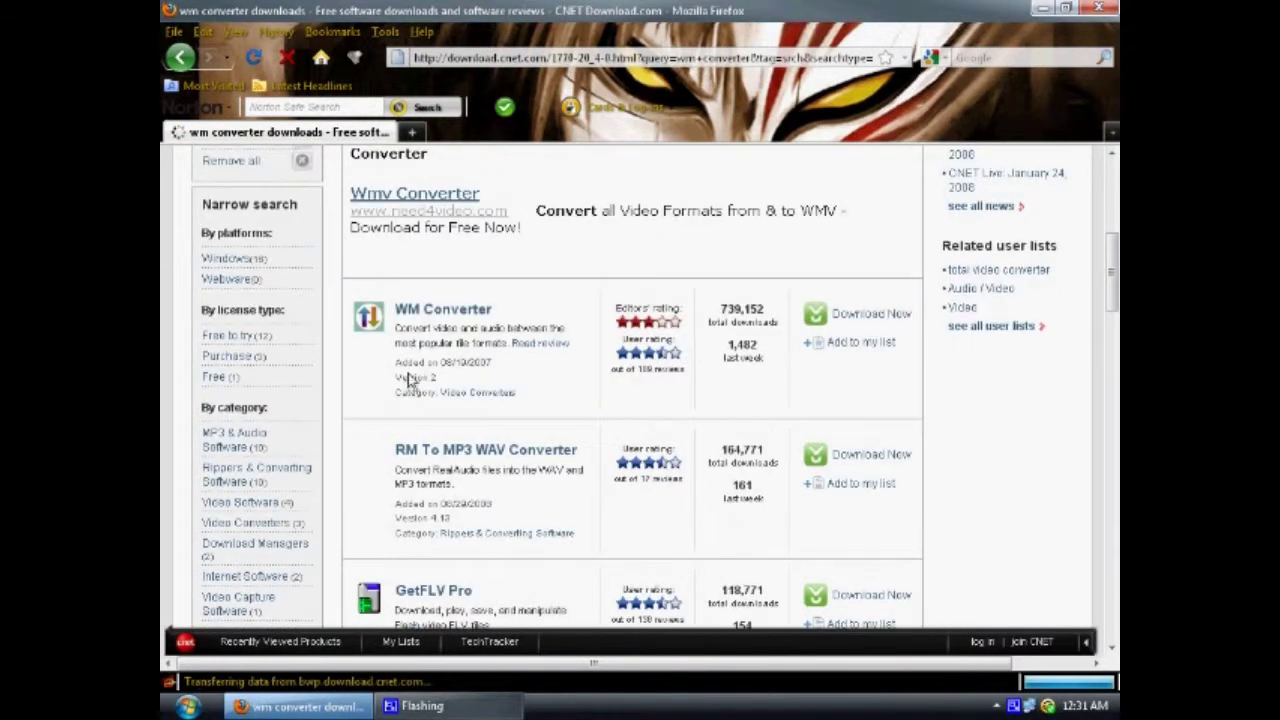
click(445, 312)
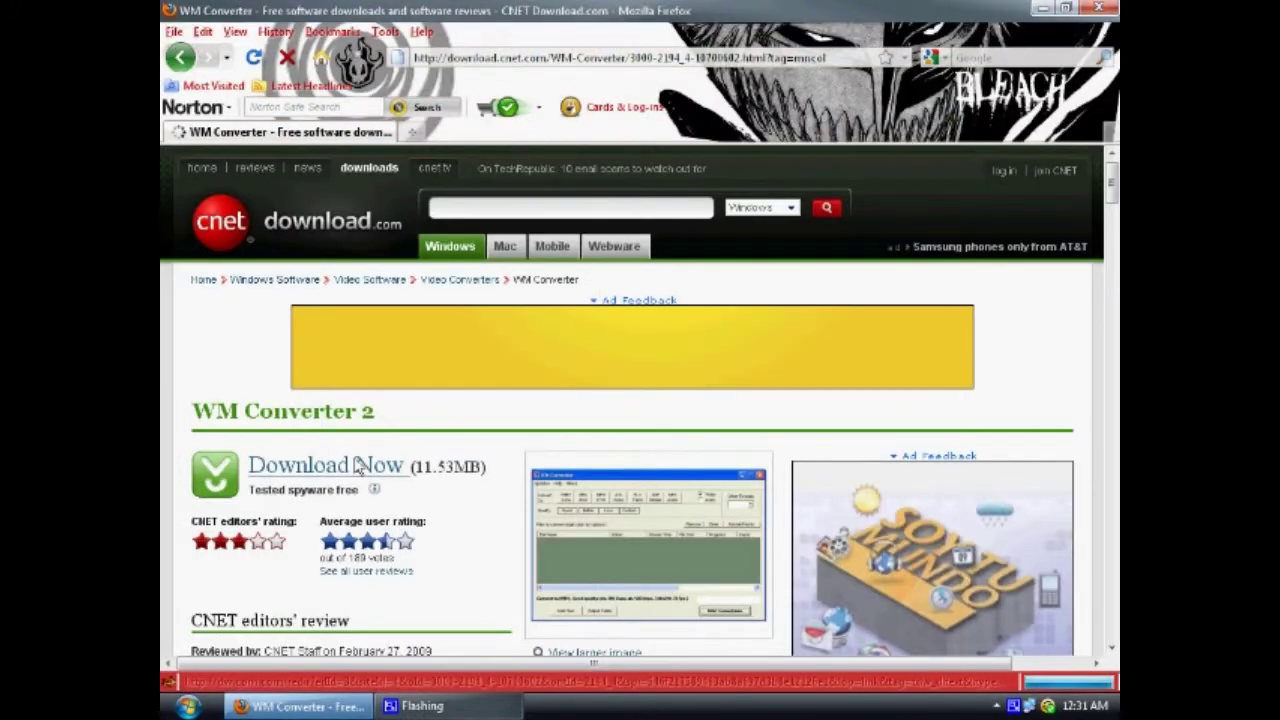
- Save the wmconverter_2_0.exe installer, clear the downloads list, and minimize Firefox
click(357, 467)
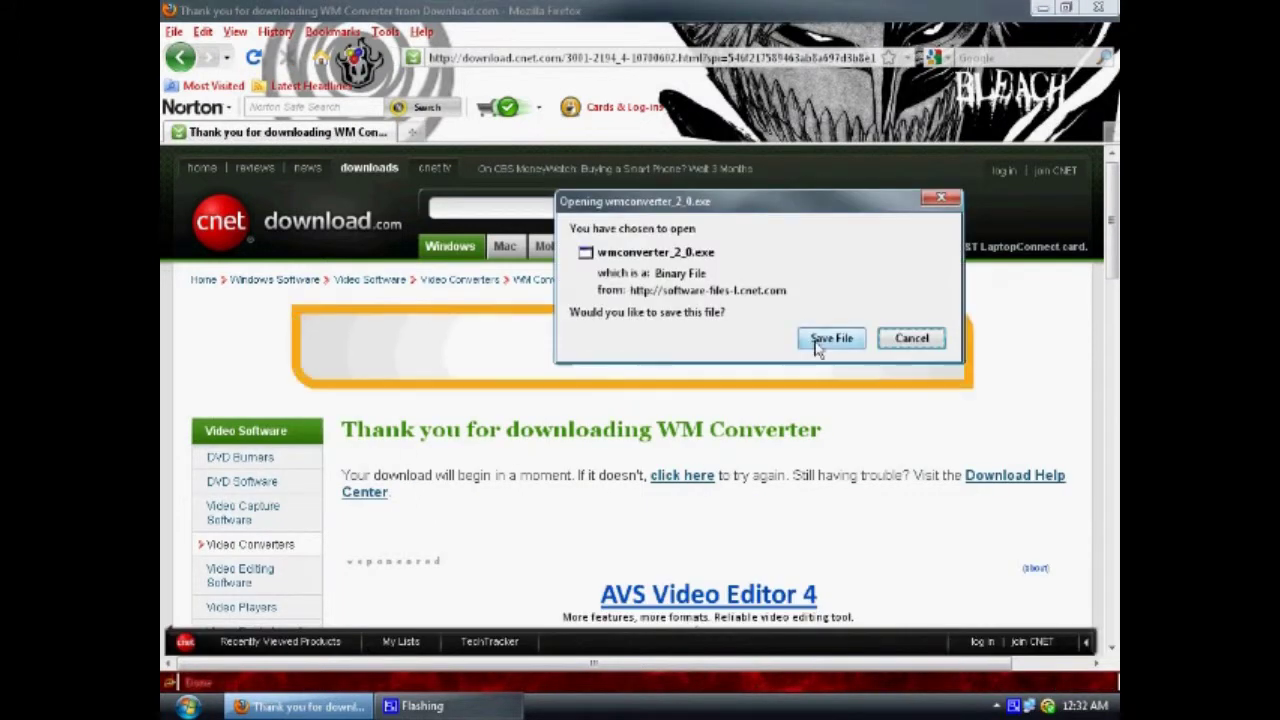
click(820, 340)
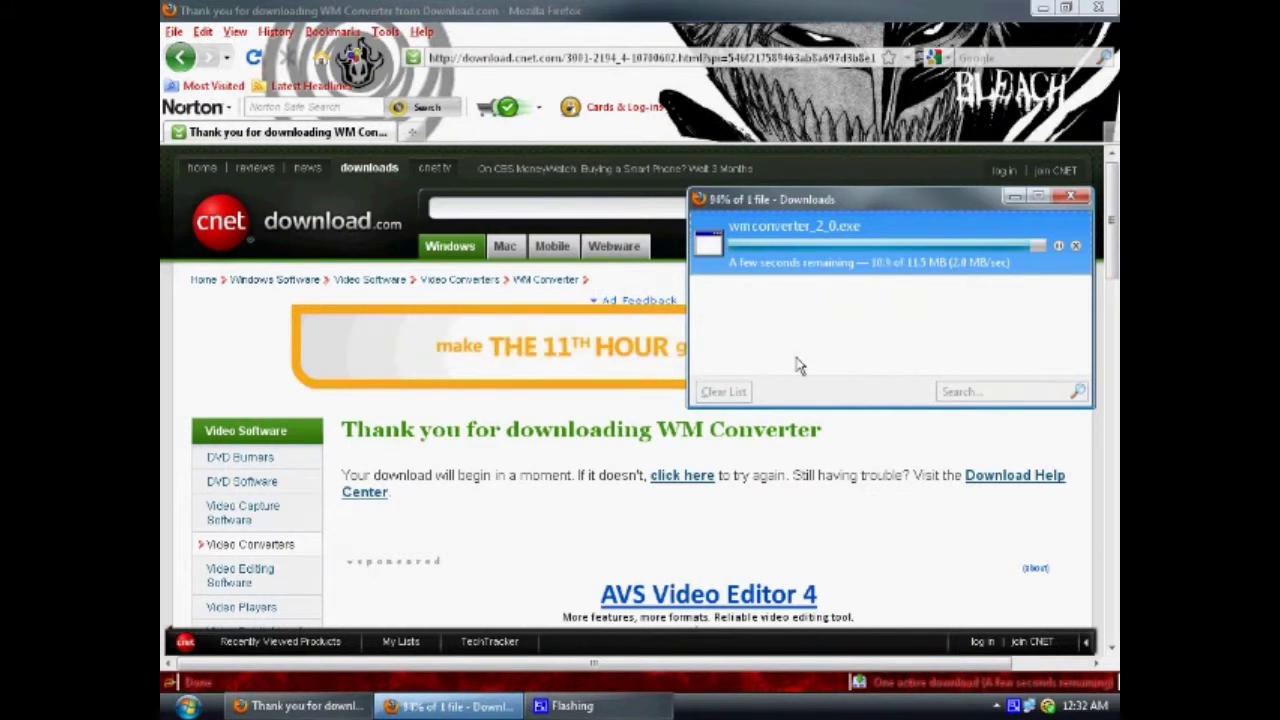
click(722, 391)
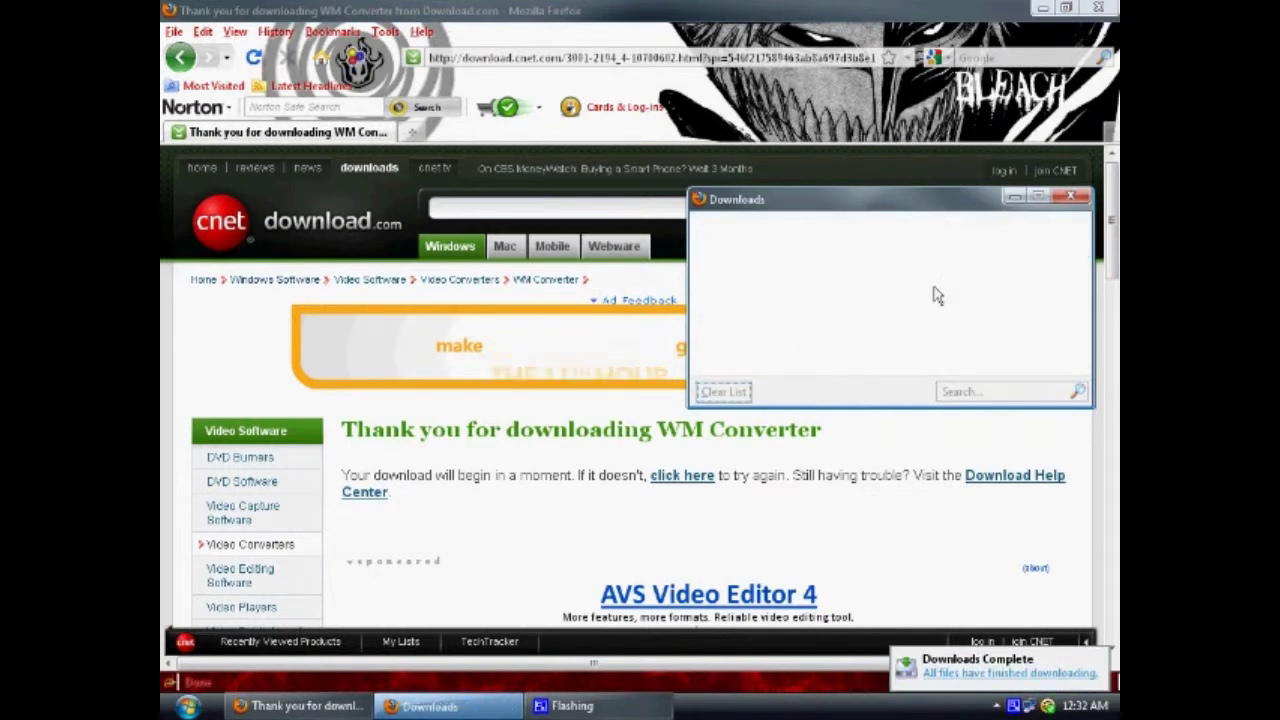
click(1070, 197)
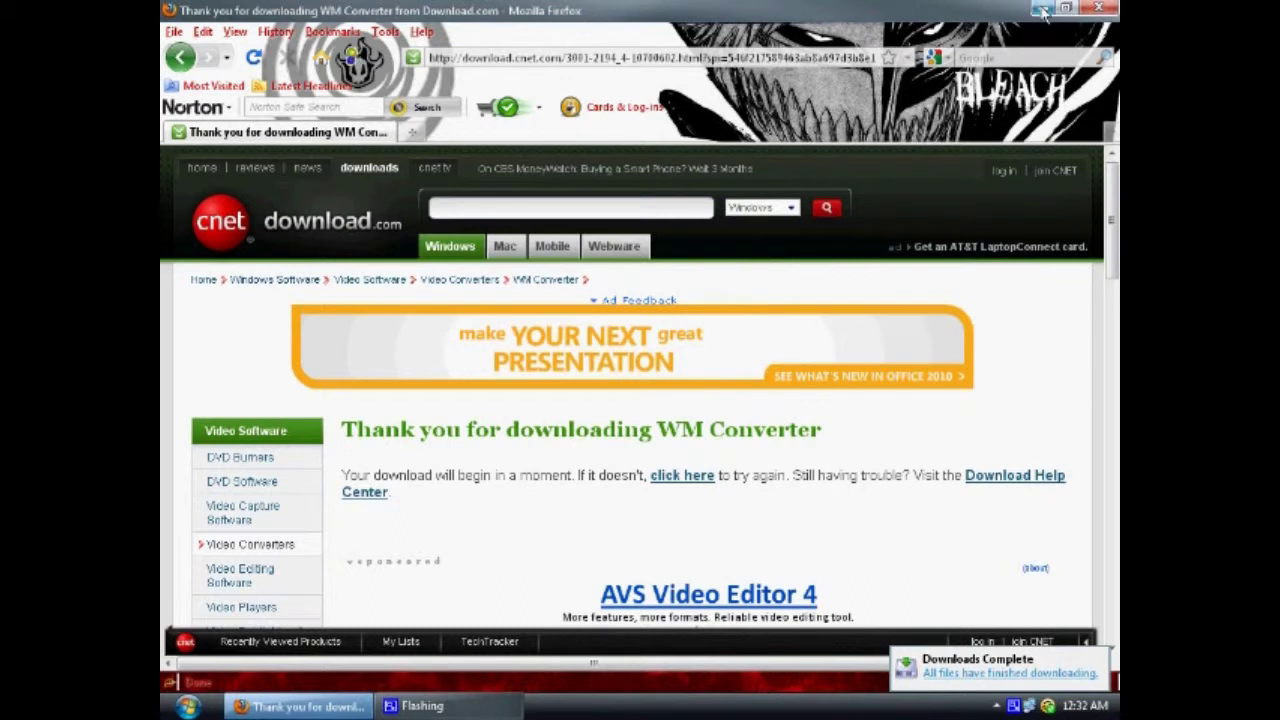
click(1043, 10)
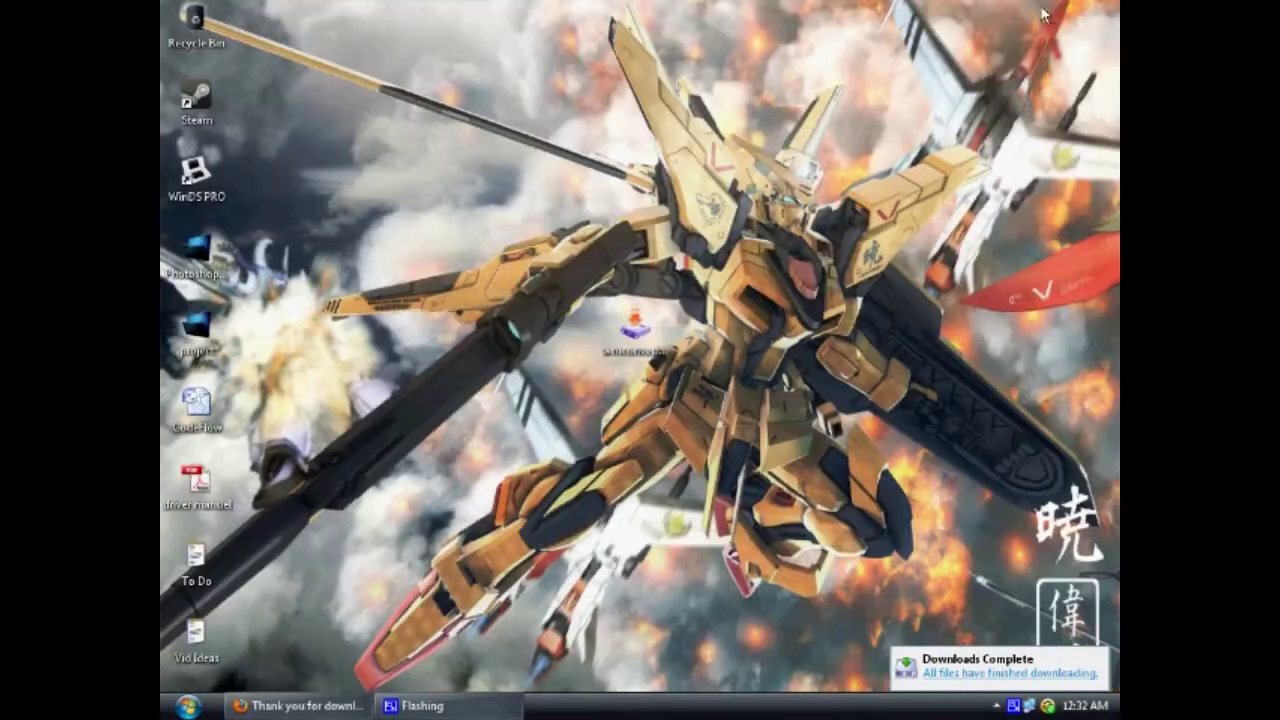
click(641, 356)
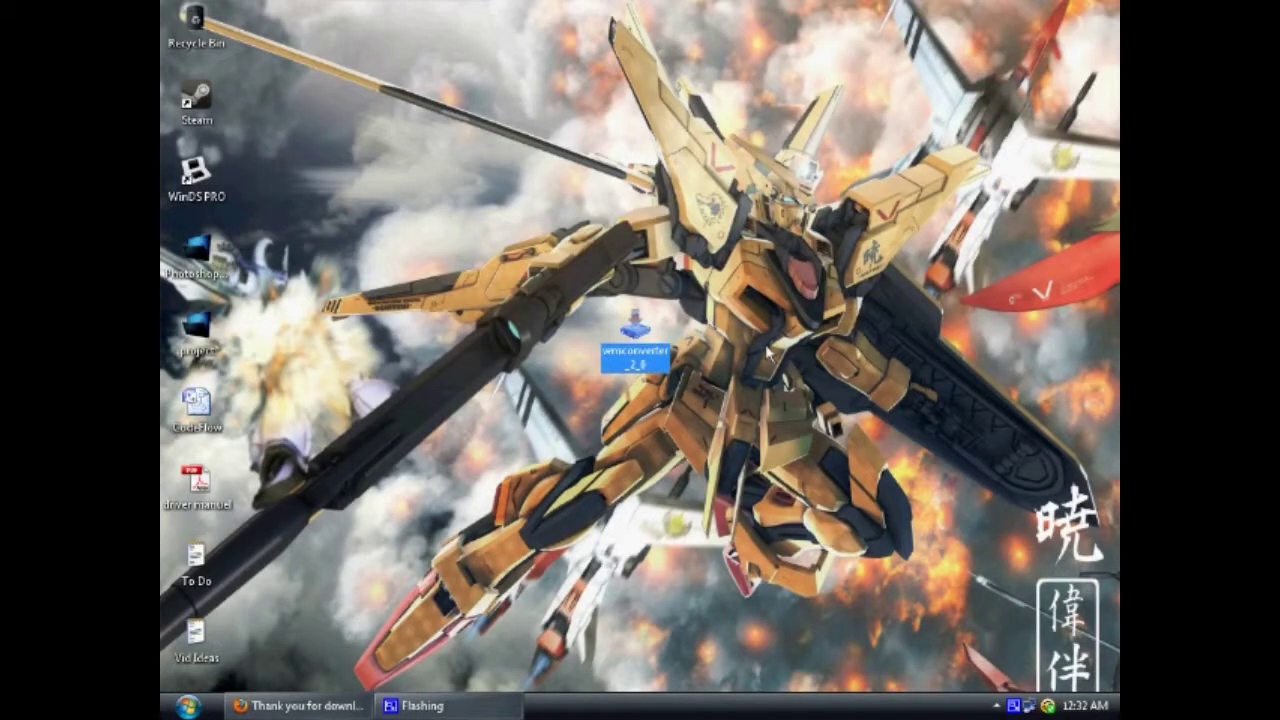
- Launch WM Converter from the Start menu
click(714, 349)
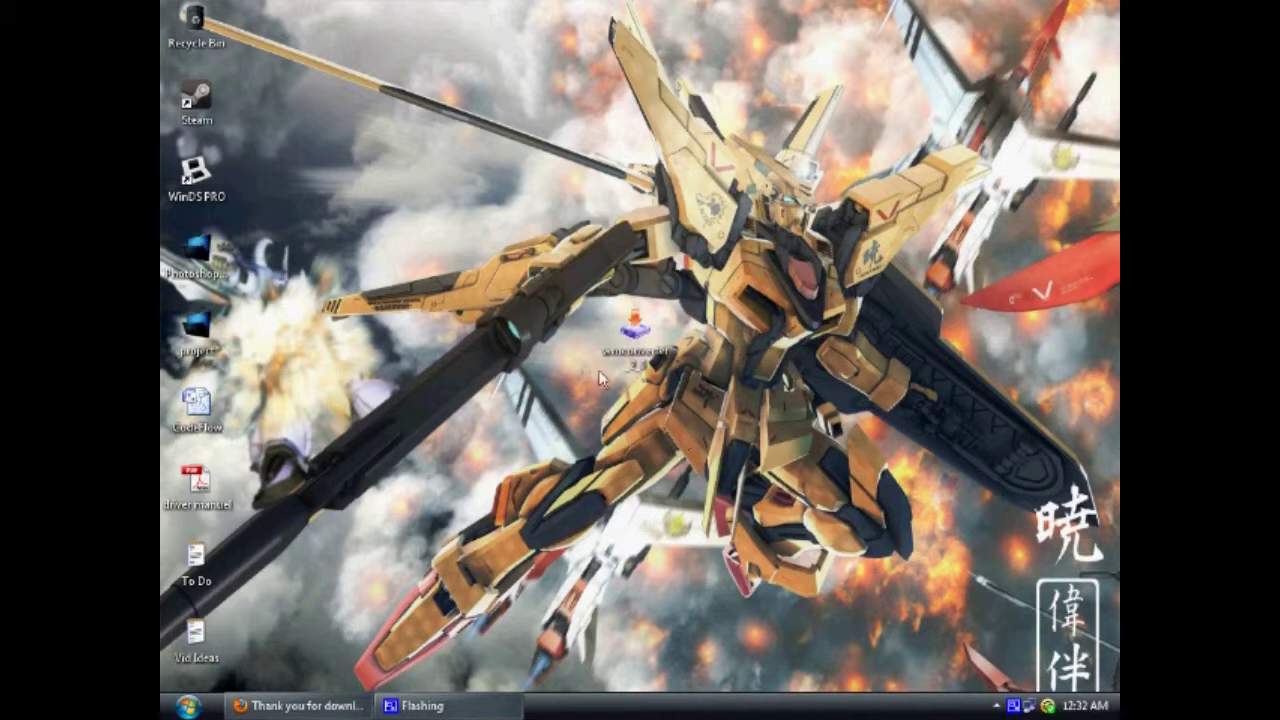
click(213, 693)
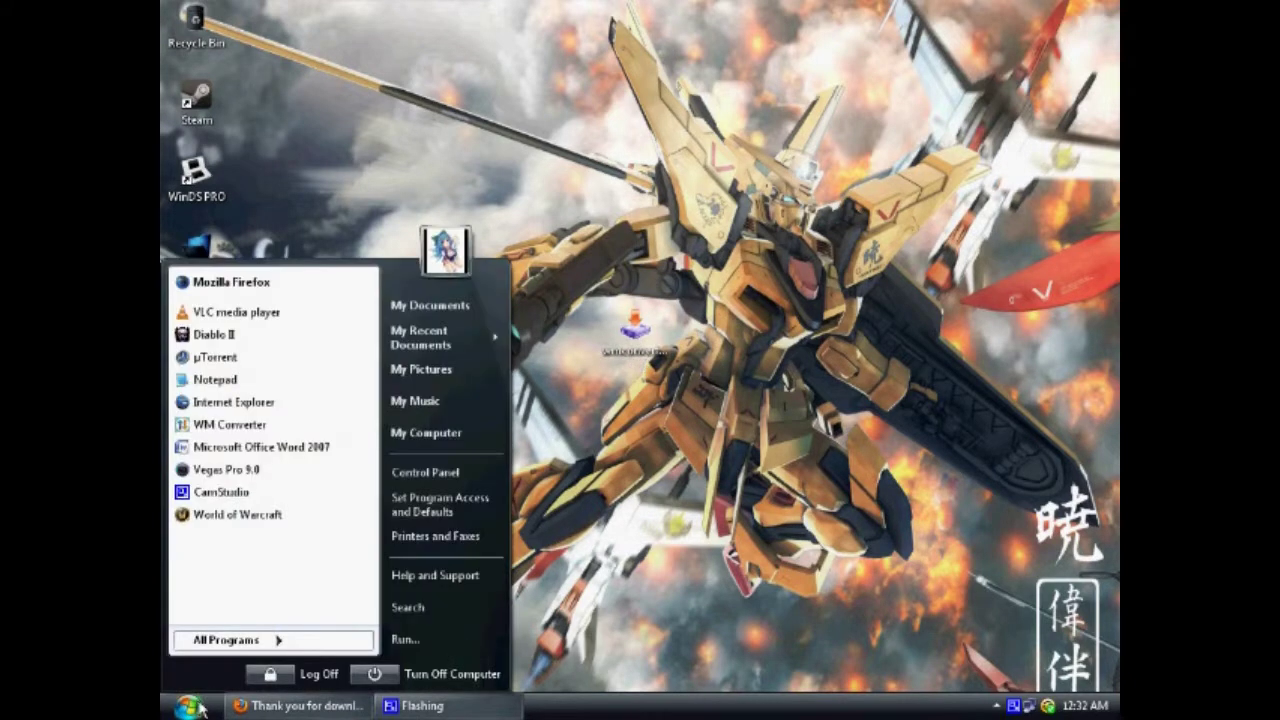
click(240, 428)
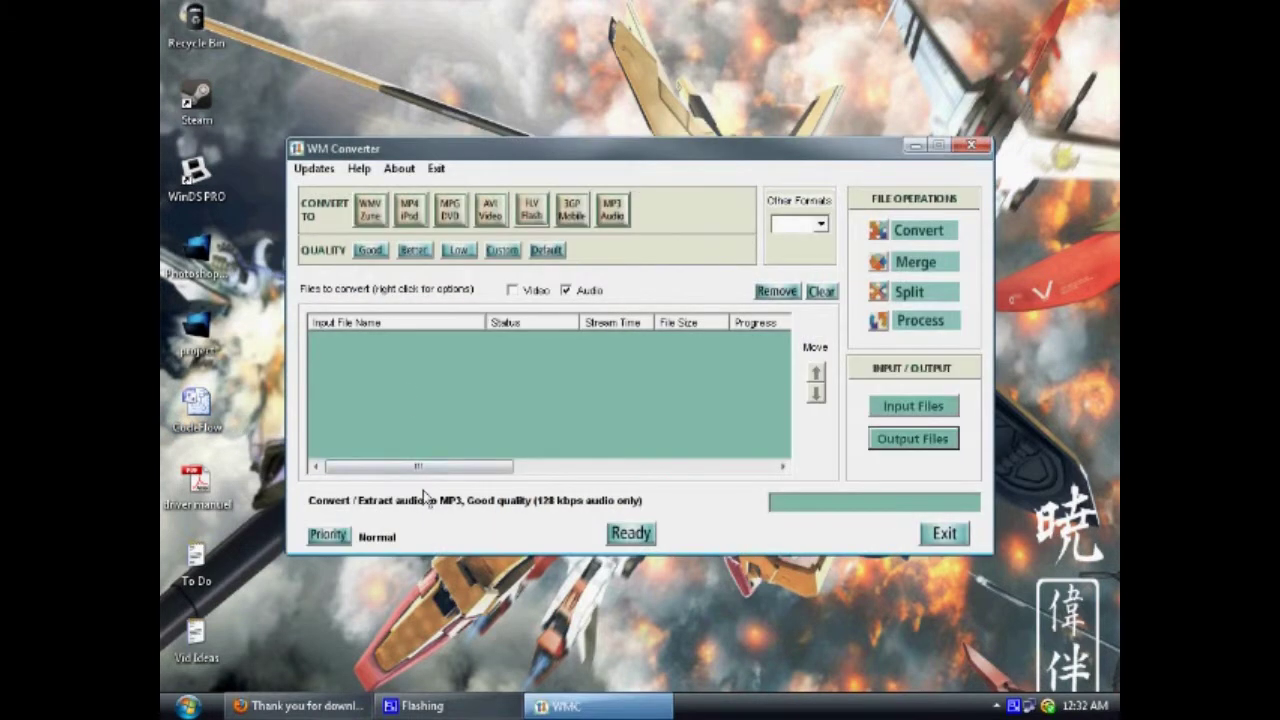
- Set My Documents\Converted as the output folder and try a lower audio quality
click(898, 440)
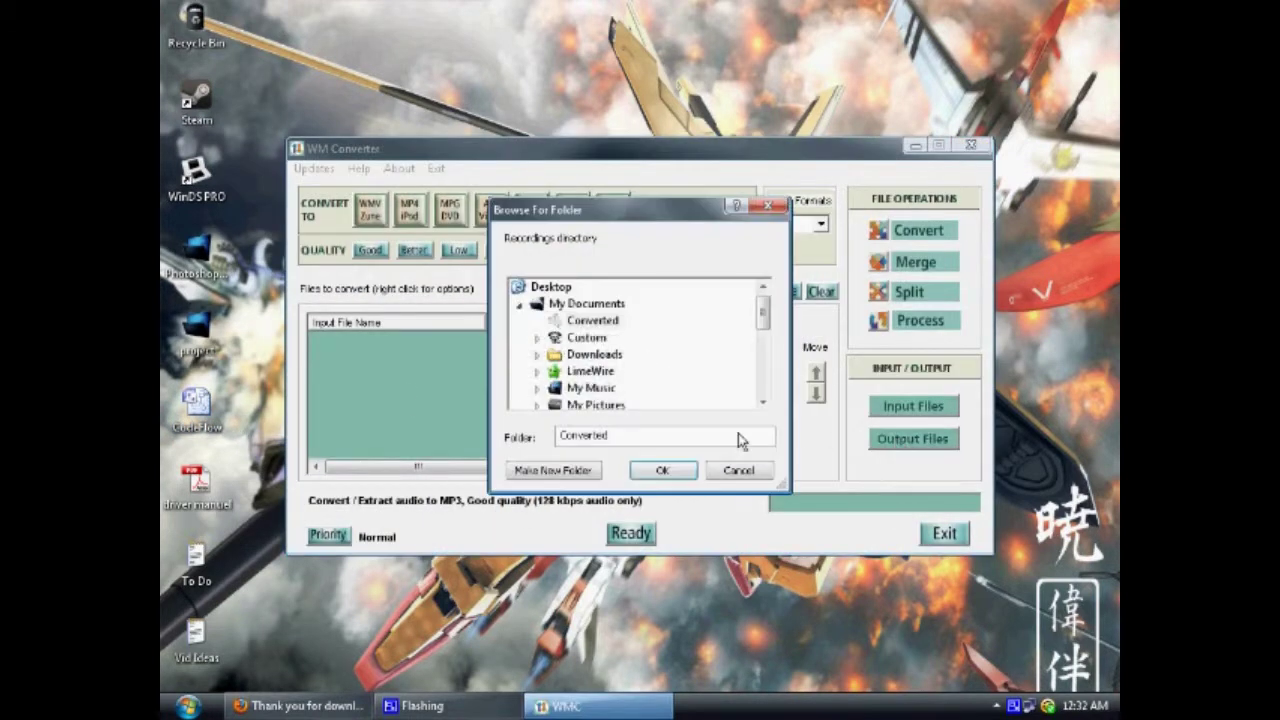
click(600, 322)
click(648, 470)
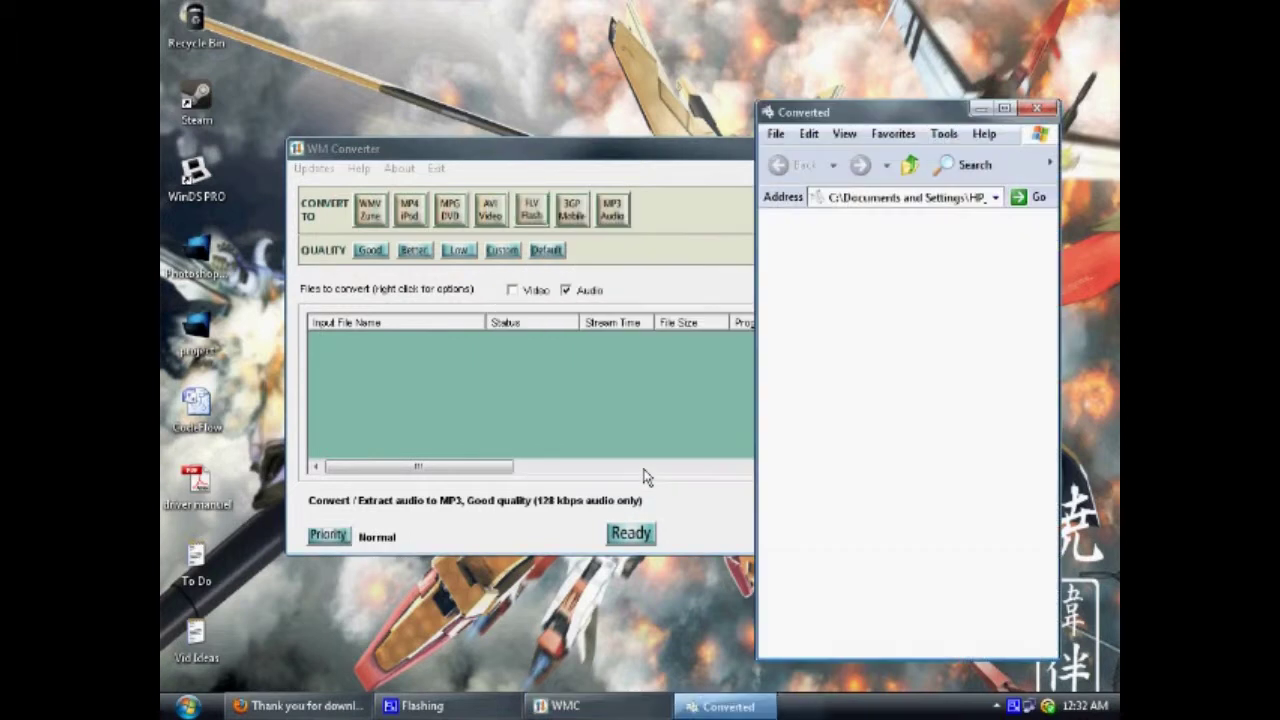
click(1039, 110)
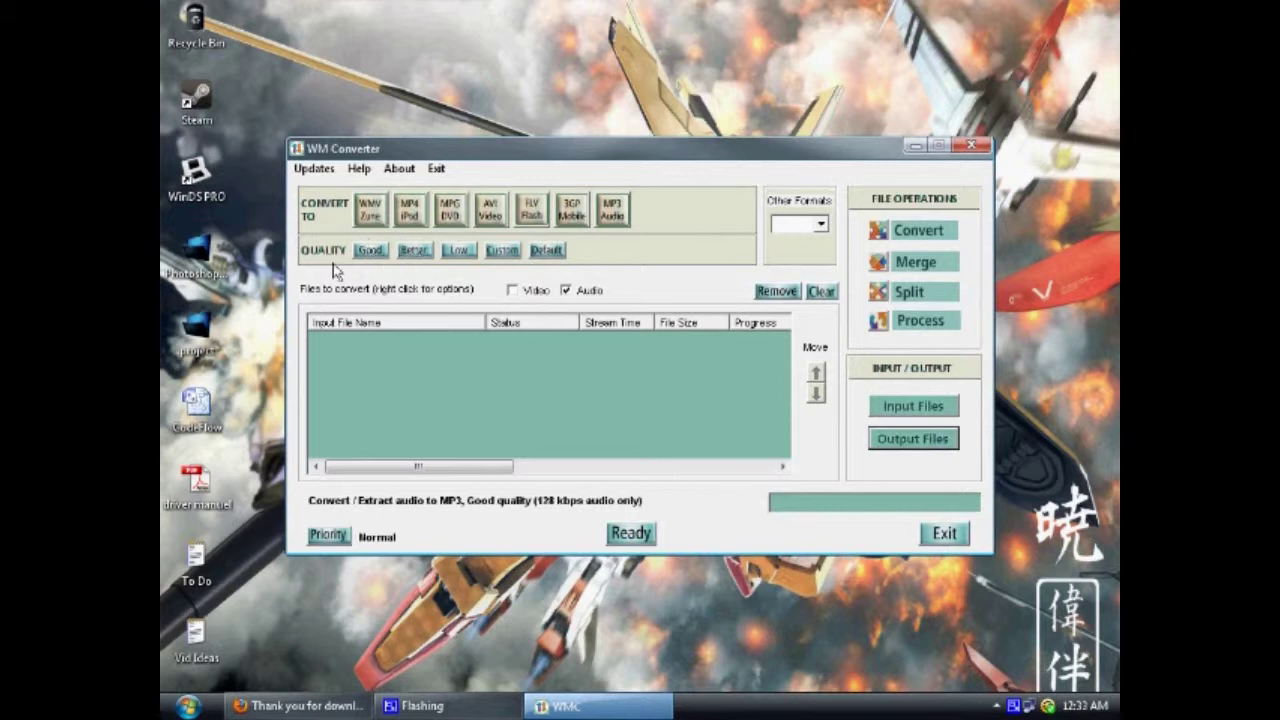
click(457, 251)
click(414, 251)
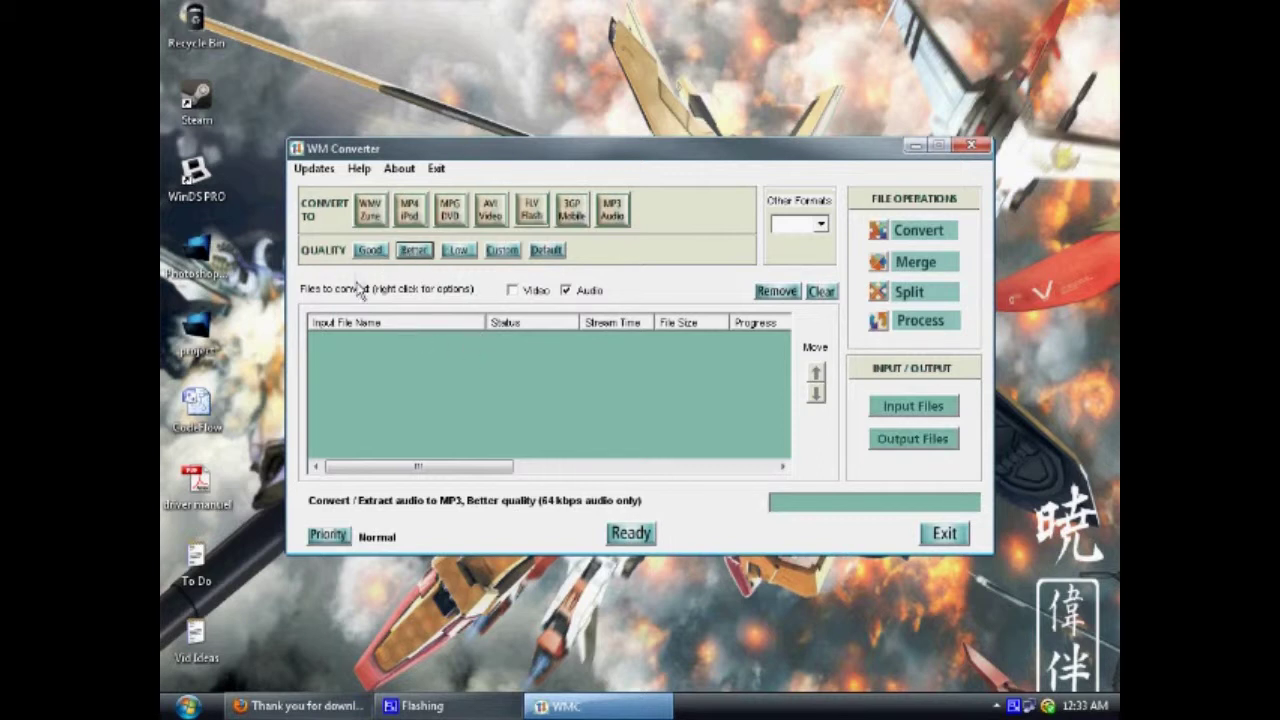
click(616, 220)
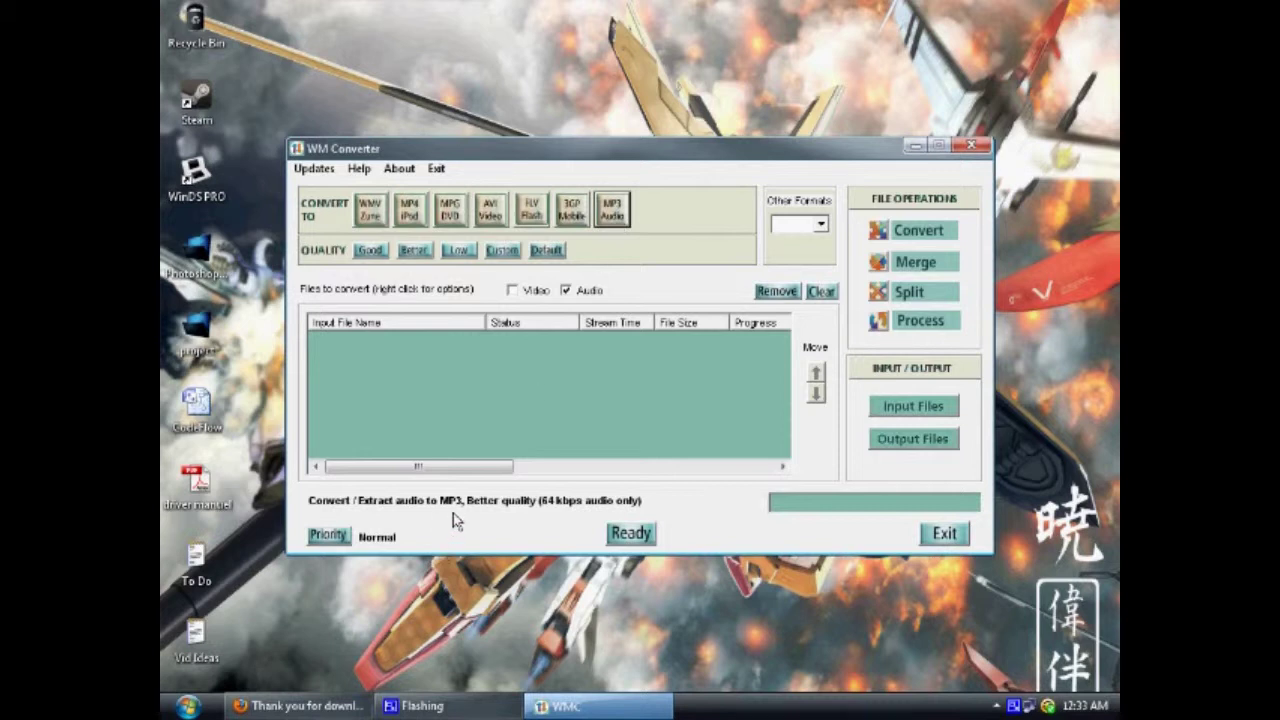
click(372, 253)
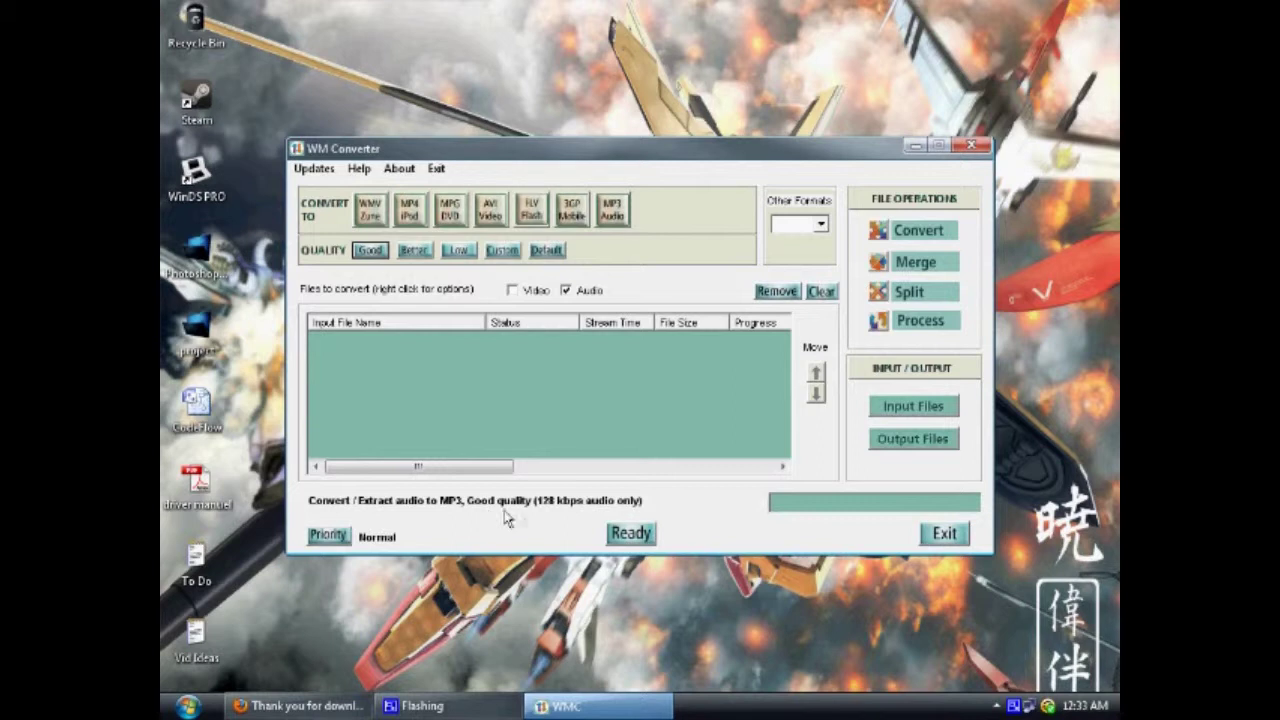
click(910, 410)
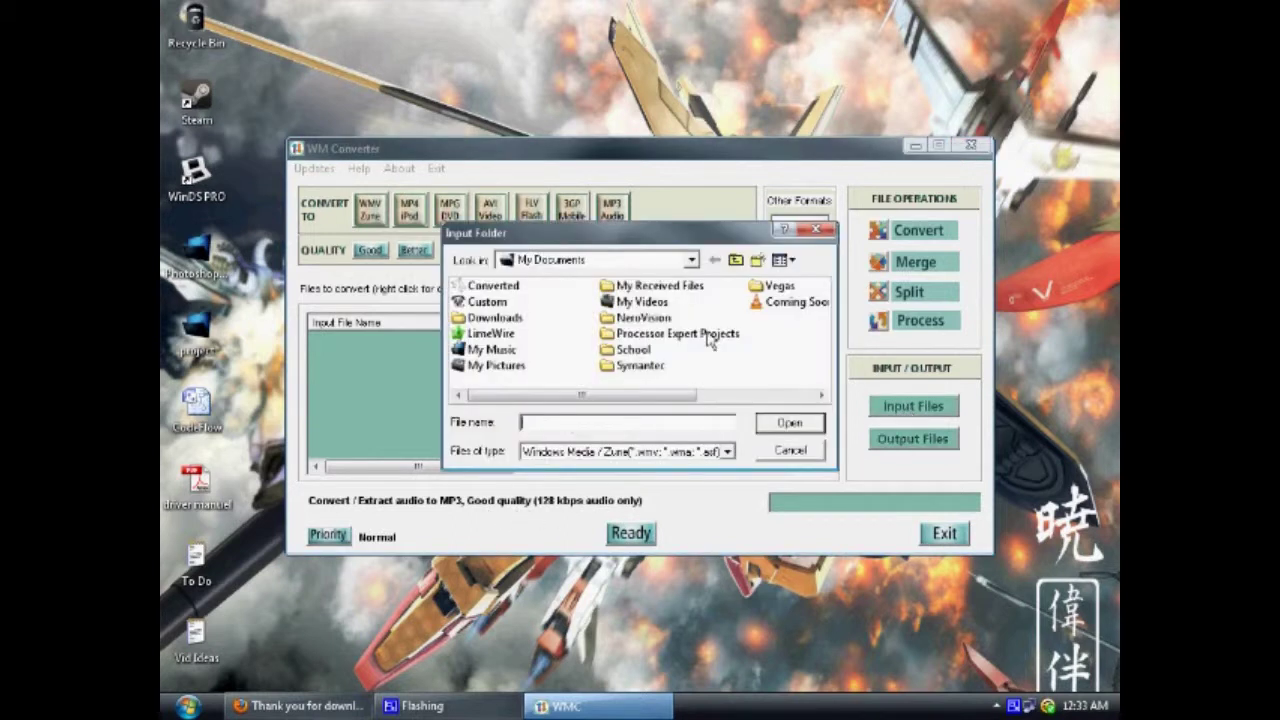
- Add Coming Soon.wmv and convert it to 128 kbps MP3, confirming the conversion
double_click(792, 303)
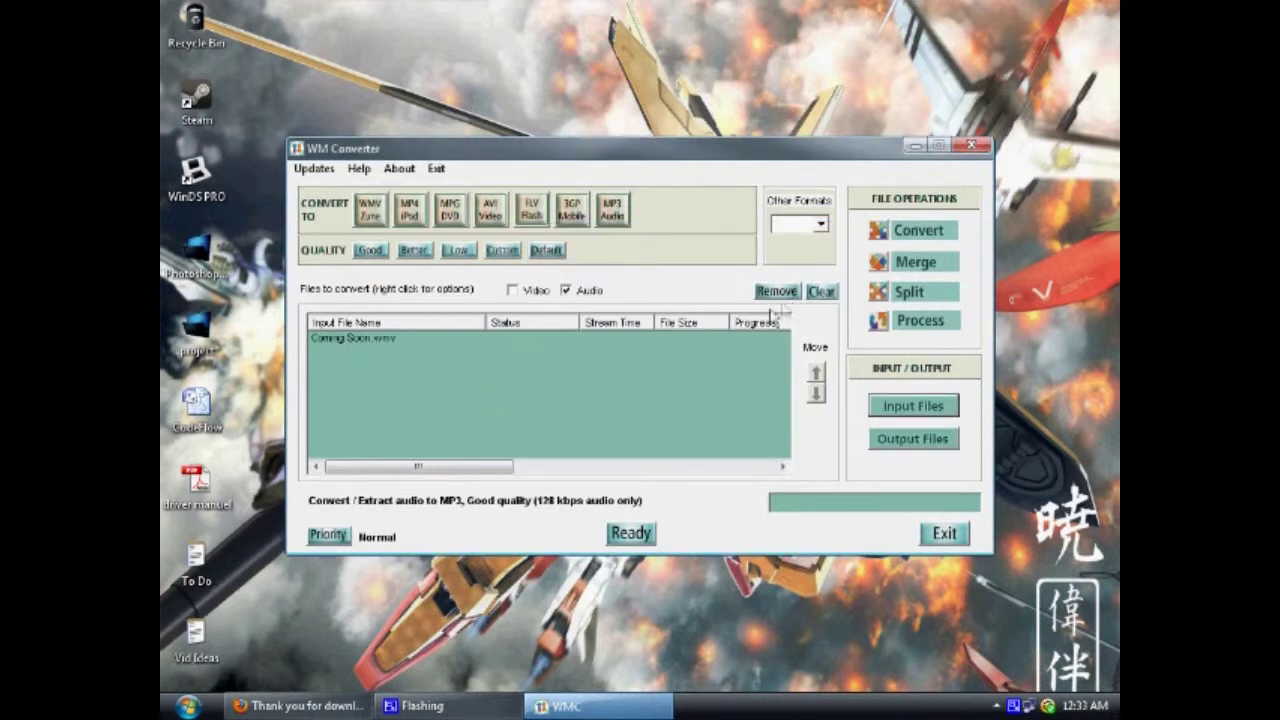
click(876, 233)
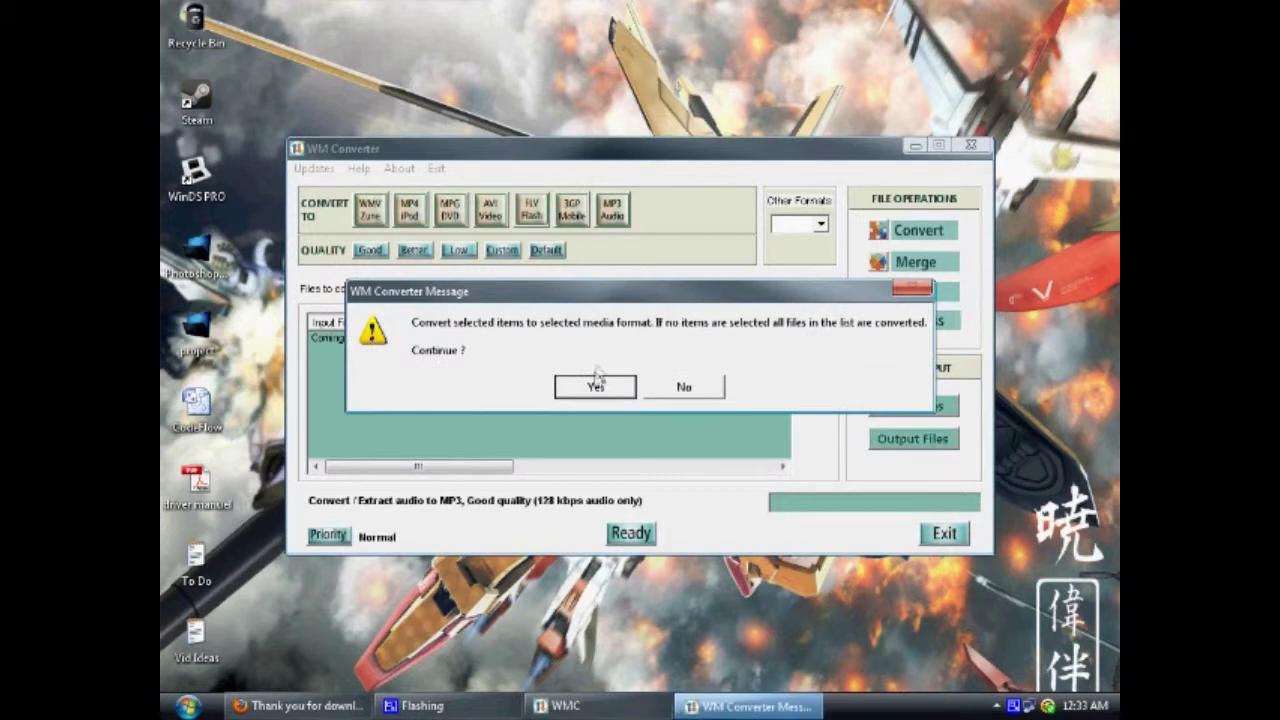
click(594, 388)
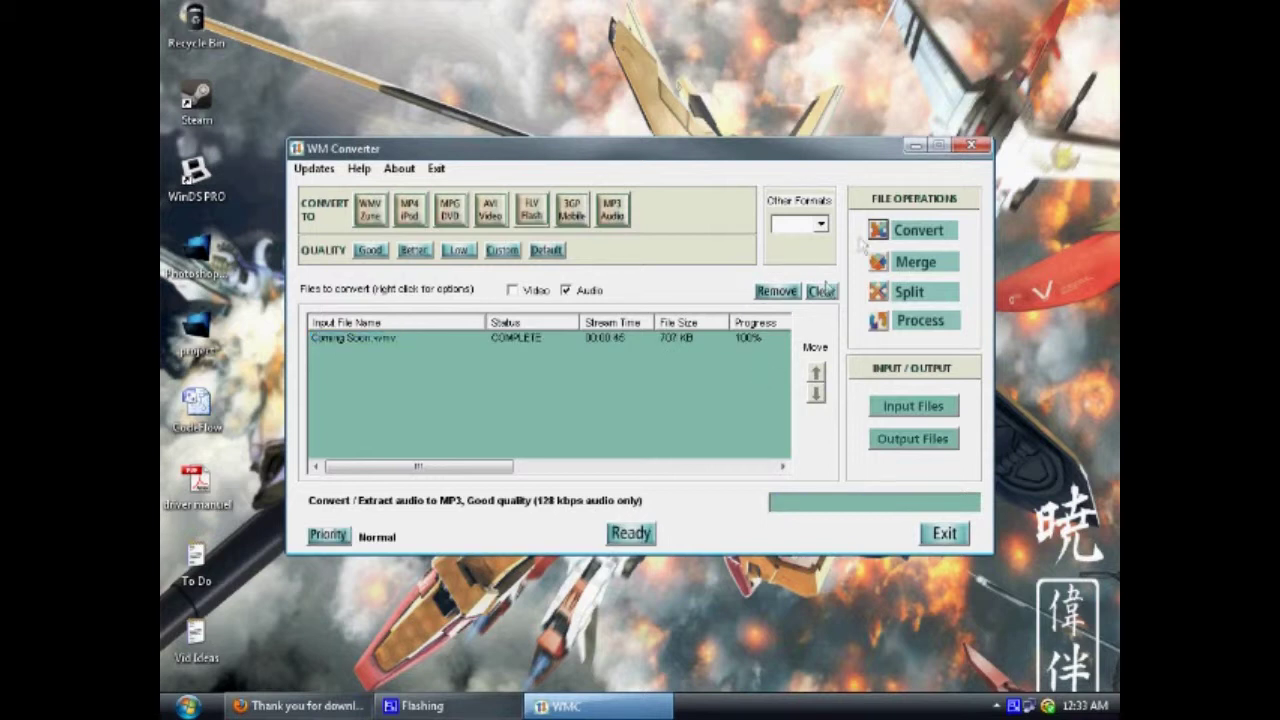
- Close WM Converter, open My Documents\Converted, and play the converted Coming Soon file
click(972, 147)
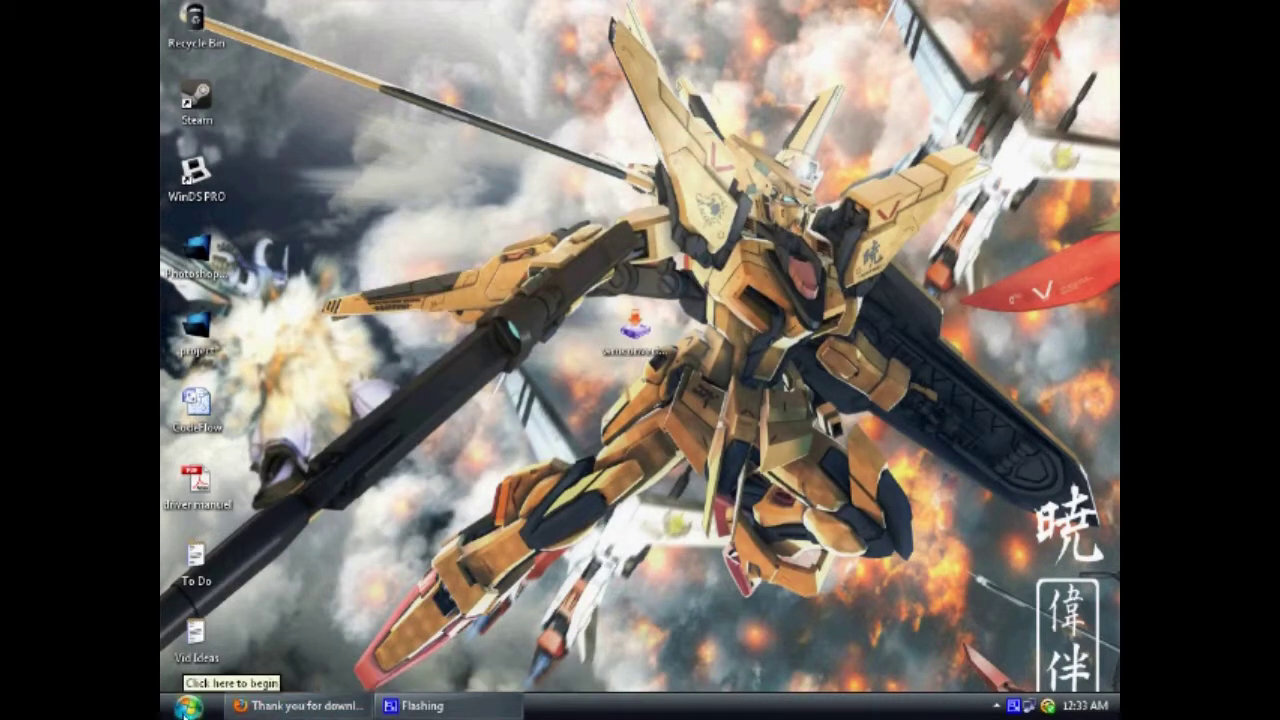
click(187, 707)
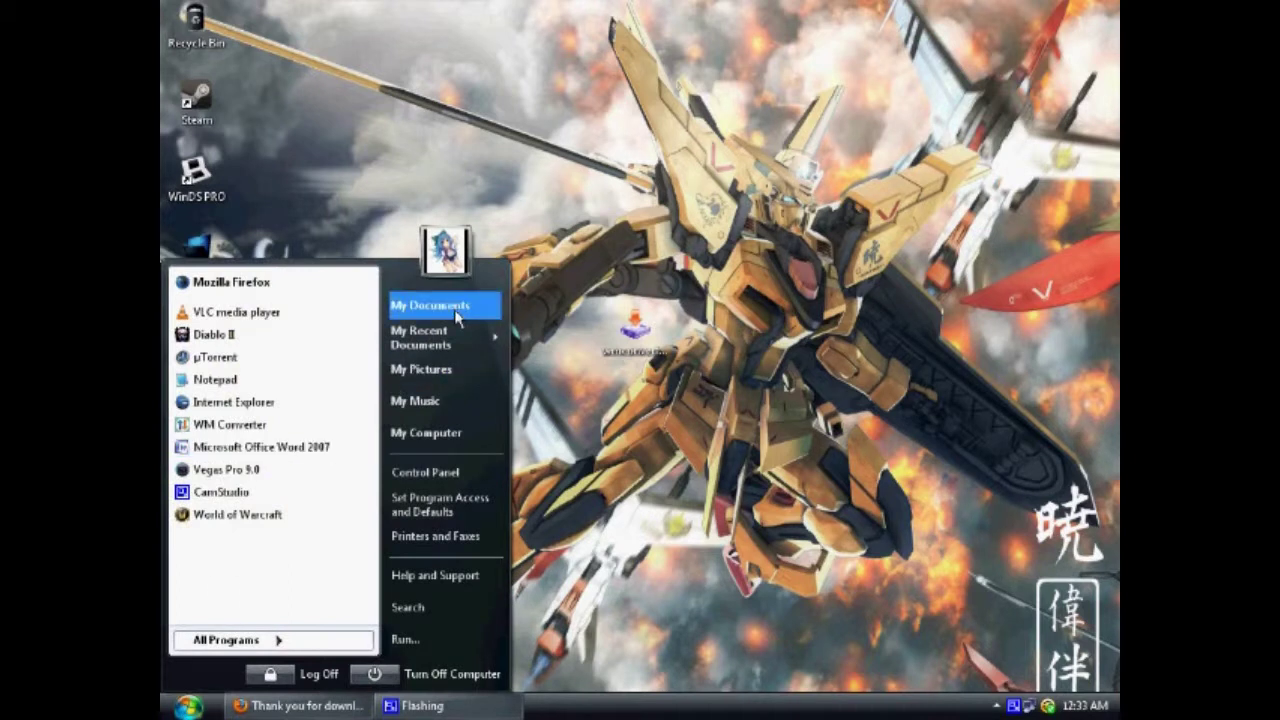
click(420, 305)
double_click(402, 150)
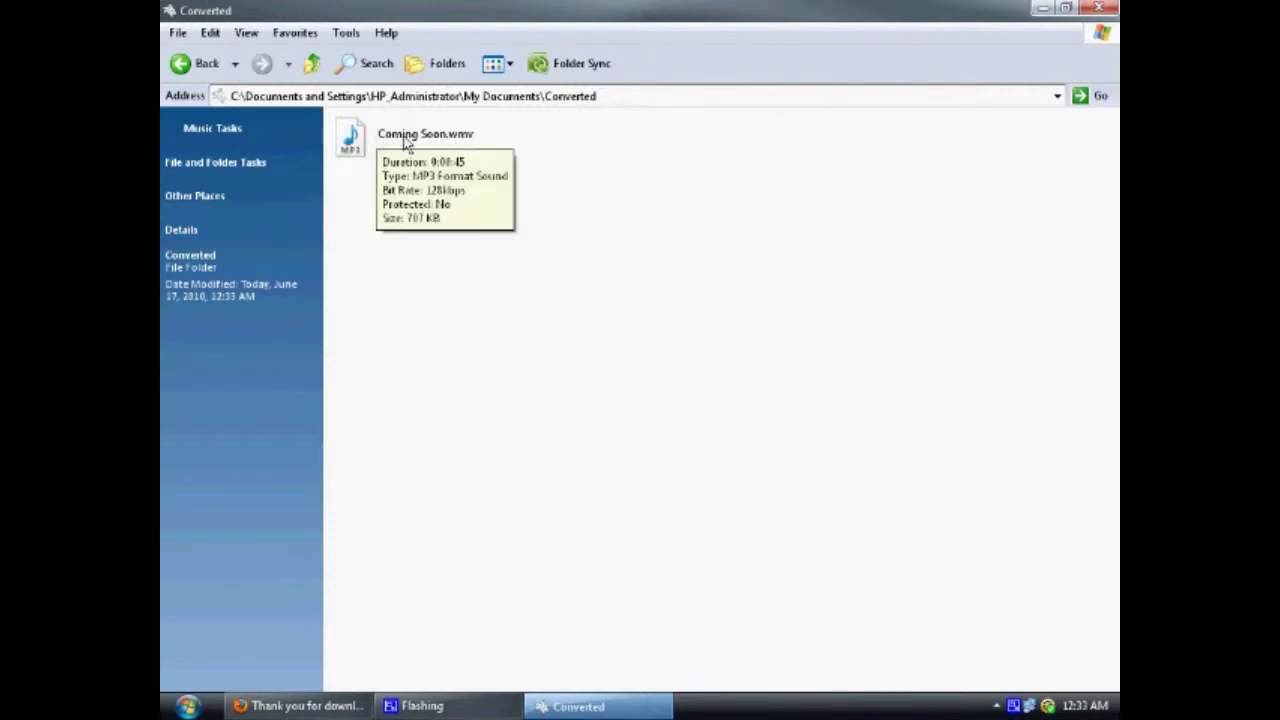
click(405, 142)
double_click(405, 142)
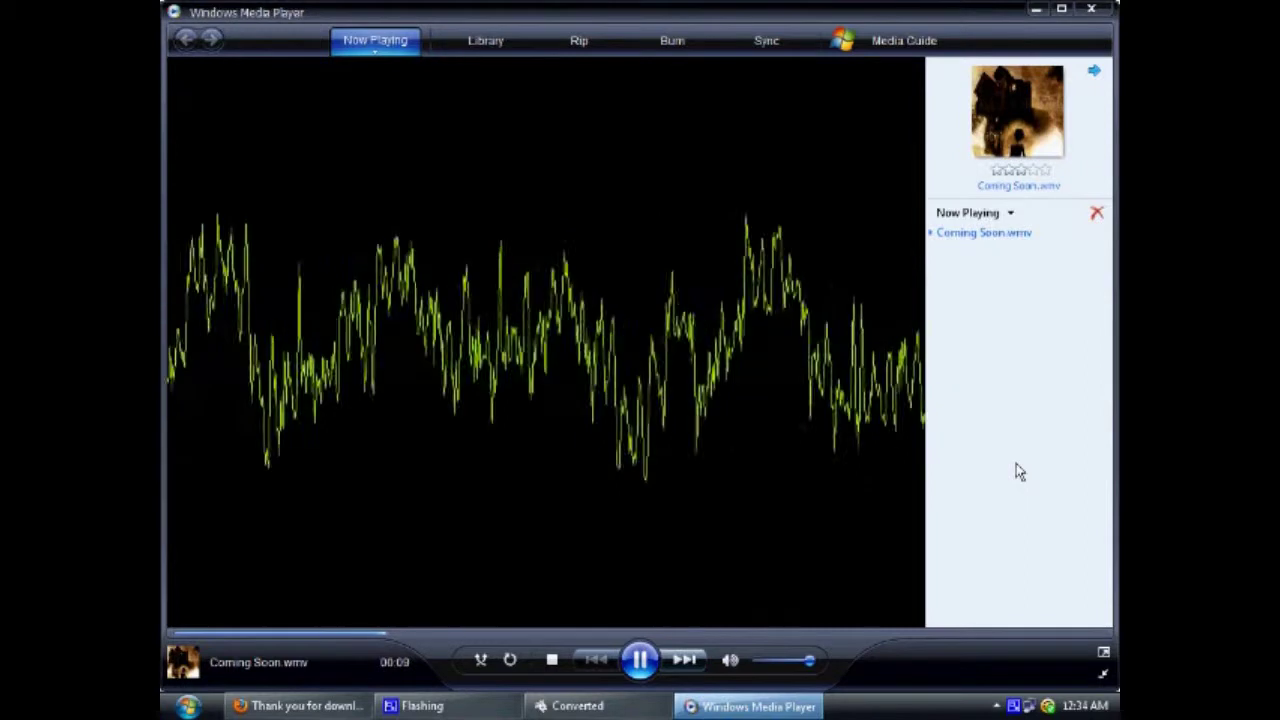
- Close Windows Media Player and the Converted folder window
click(1095, 10)
click(1097, 10)
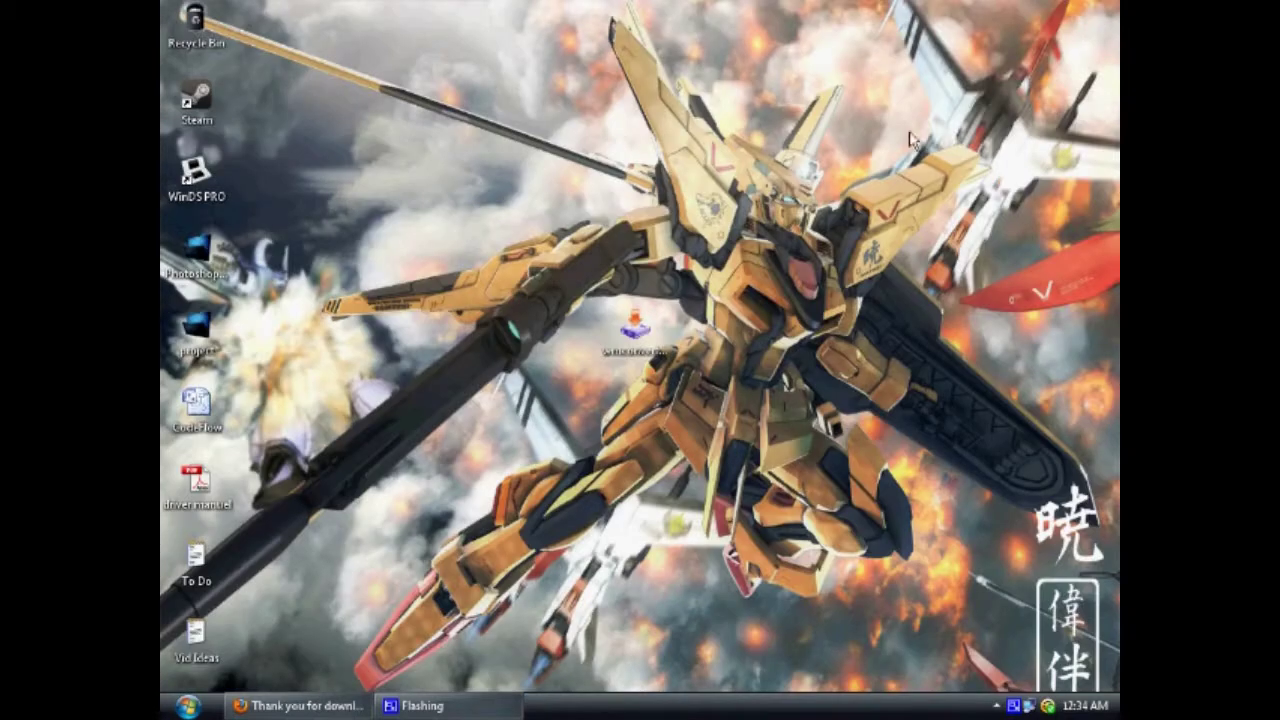